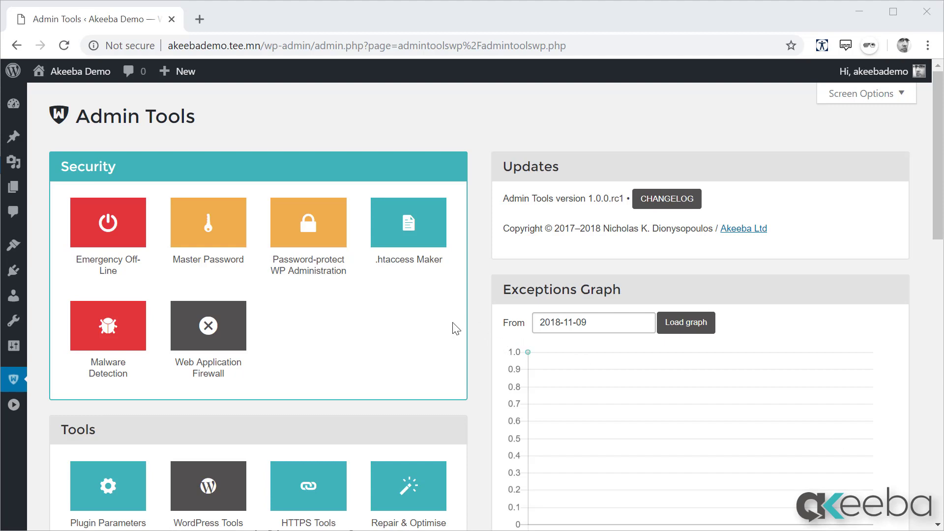
# Update the WordPress salts using the WordPress Tools of Admin Tools.
pyautogui.scroll(-5, 458, 329)
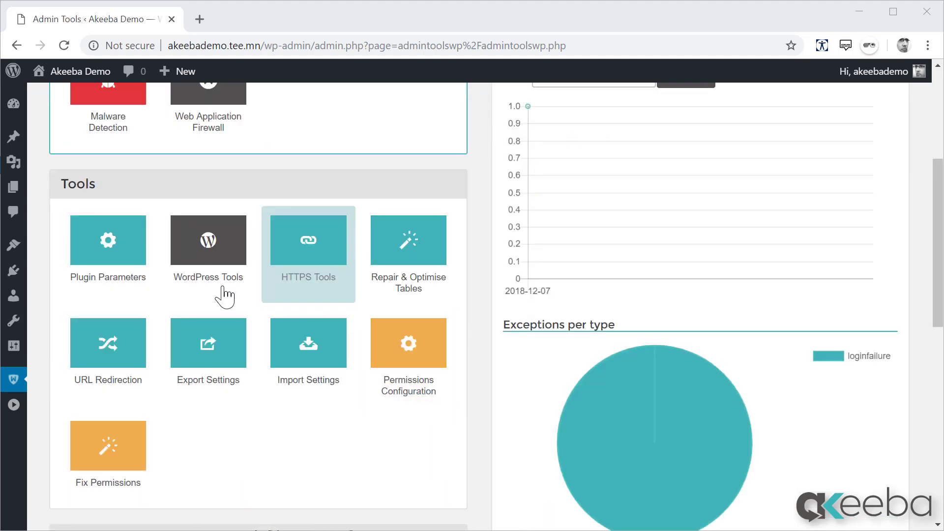
pyautogui.click(204, 284)
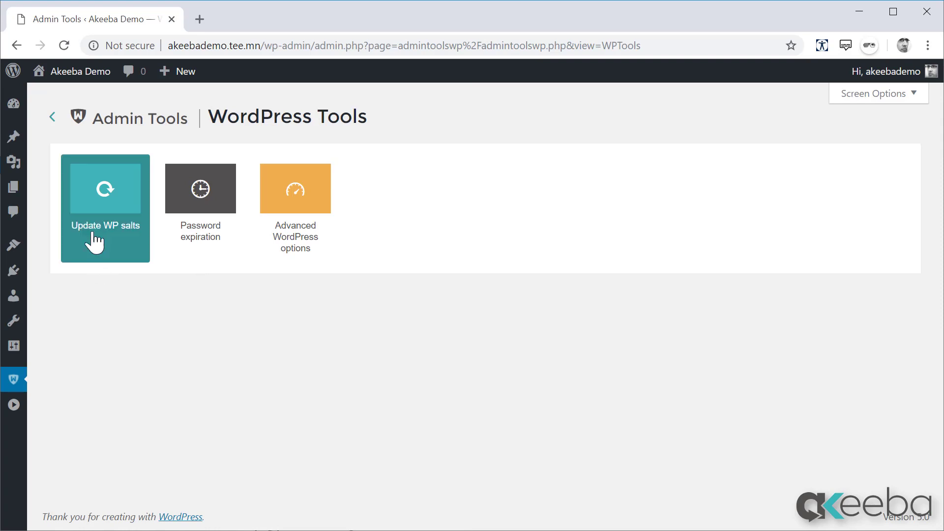
pyautogui.click(95, 227)
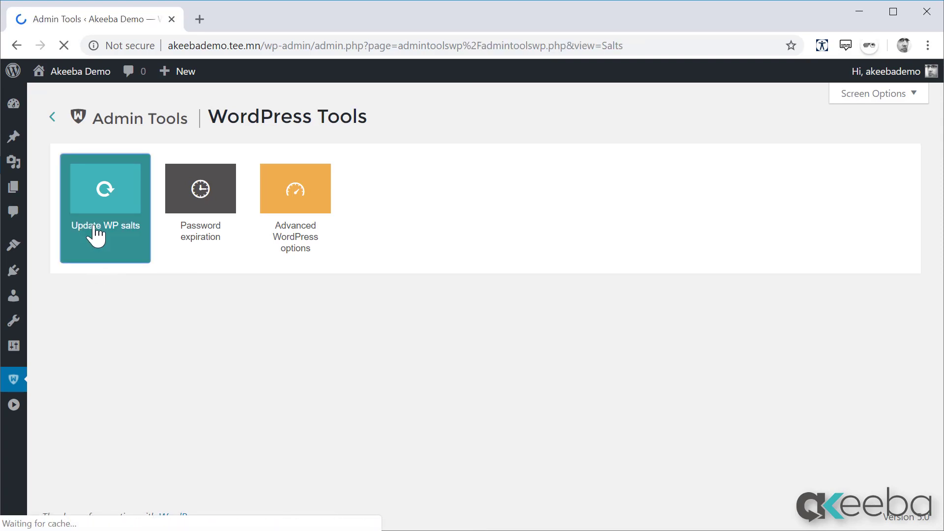
pyautogui.click(117, 286)
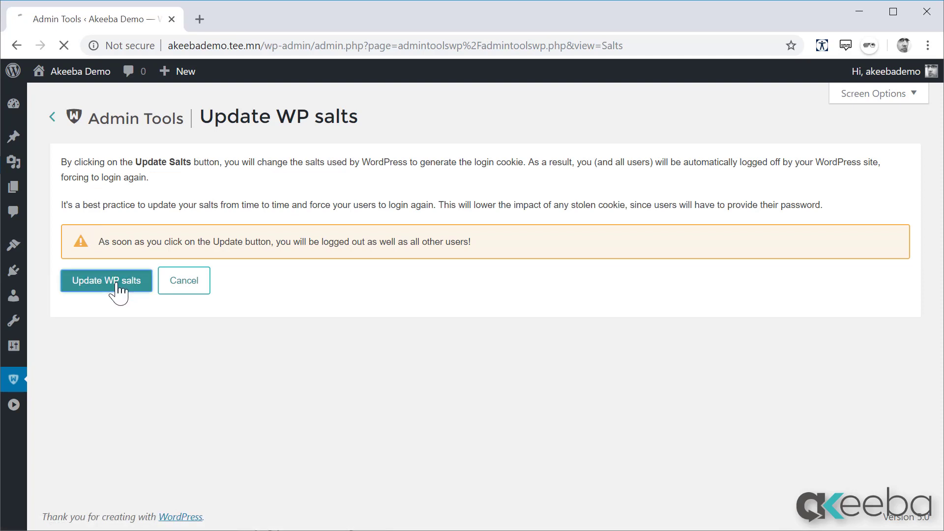
# Log back in to the WordPress administration with the account username and password.
pyautogui.click(462, 270)
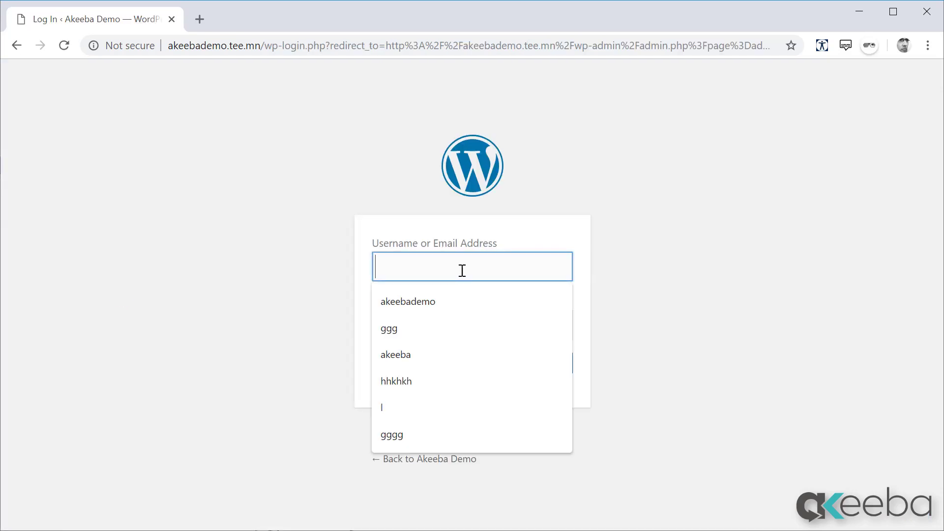
pyautogui.write('akeebademo')
pyautogui.press('Tab')
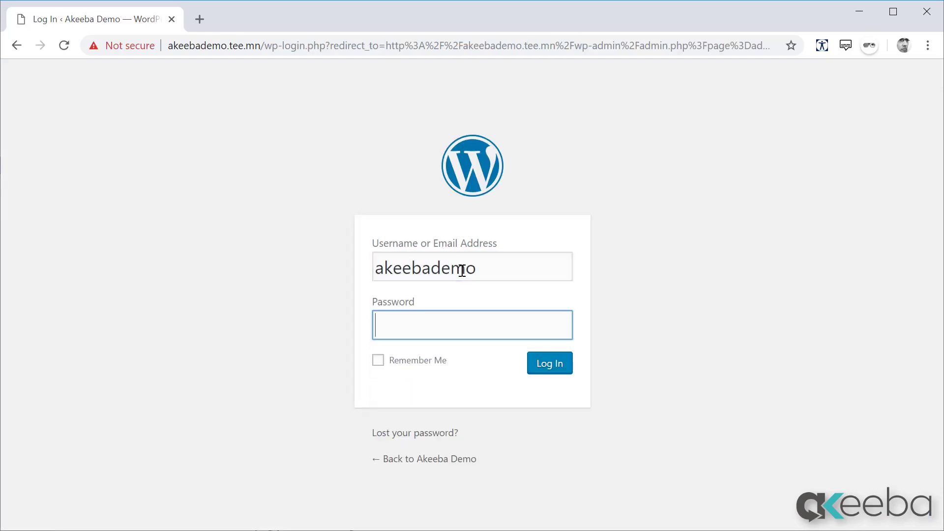
pyautogui.write('•••••••••••')
pyautogui.click(552, 372)
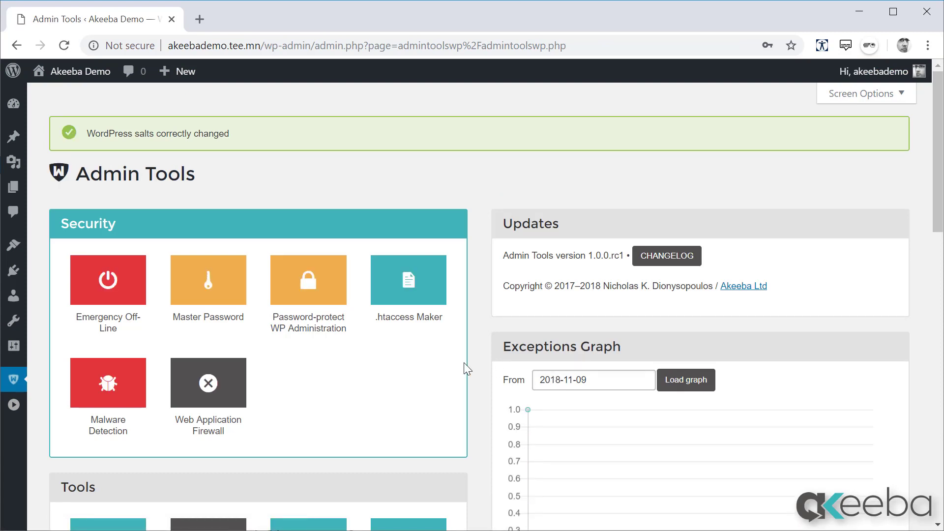
# Set password expiration to 60 days for the Administrator and Editor roles in WordPress Tools and save it.
pyautogui.scroll(-5, 466, 369)
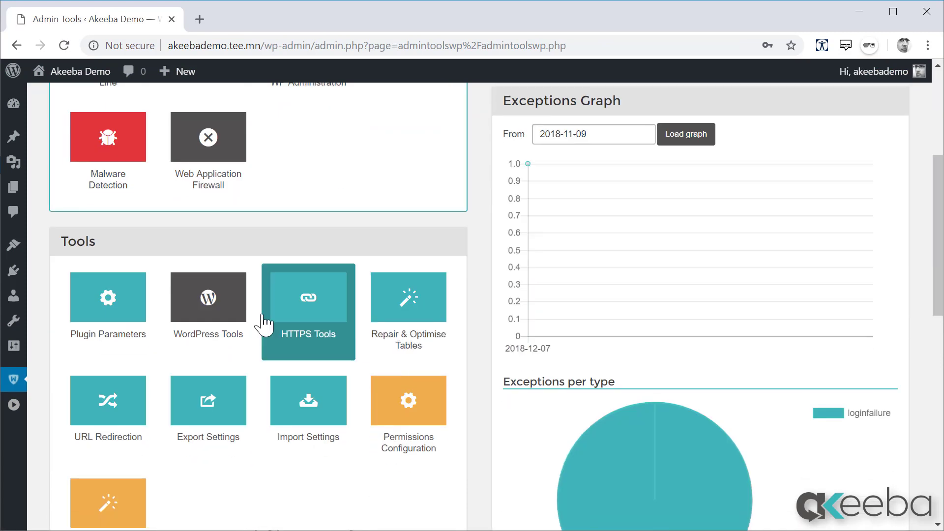
pyautogui.click(260, 319)
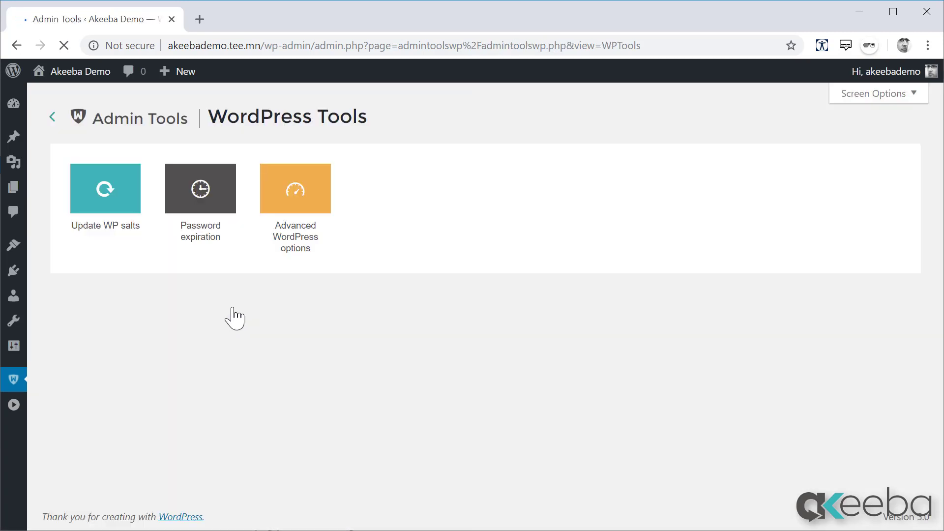
pyautogui.click(213, 225)
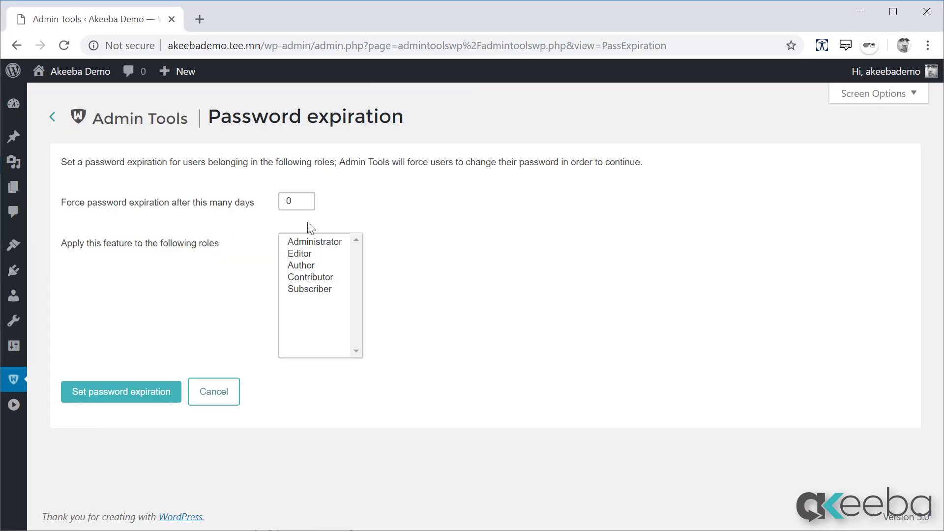
pyautogui.moveTo(301, 201); pyautogui.dragTo(270, 205)
pyautogui.write('60')
pyautogui.click(418, 227)
pyautogui.click(325, 243)
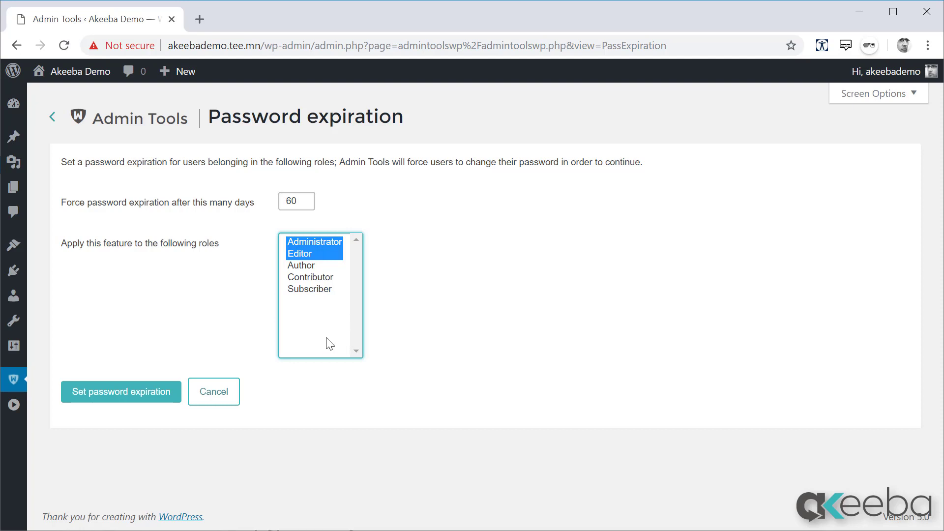
pyautogui.click(121, 402)
pyautogui.click(121, 403)
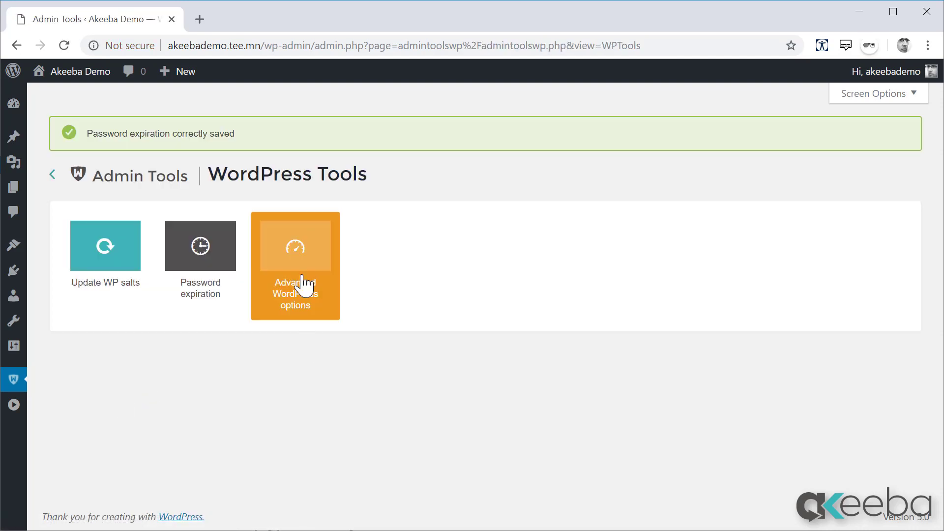
# Review the post and system settings in Advanced WordPress options, and save them with creation of the wp-config.php file.
pyautogui.click(305, 285)
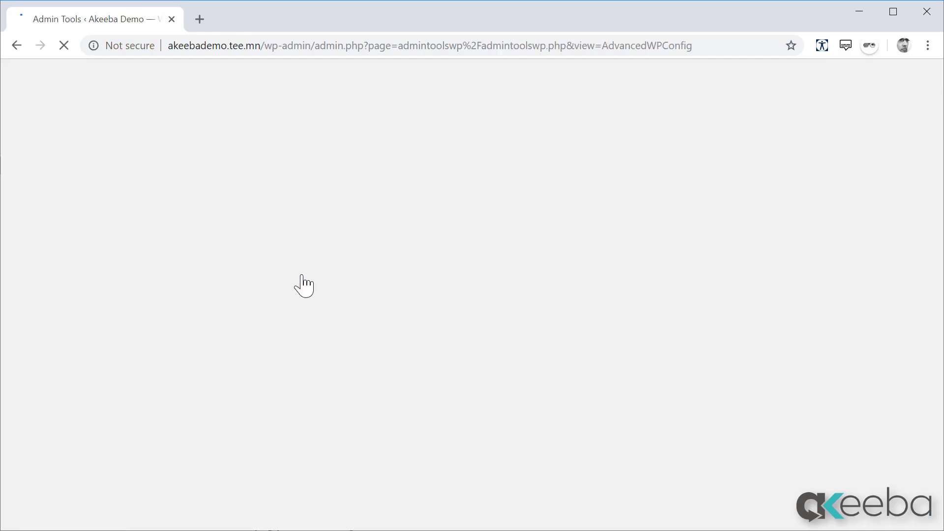
pyautogui.scroll(-3, 395, 275)
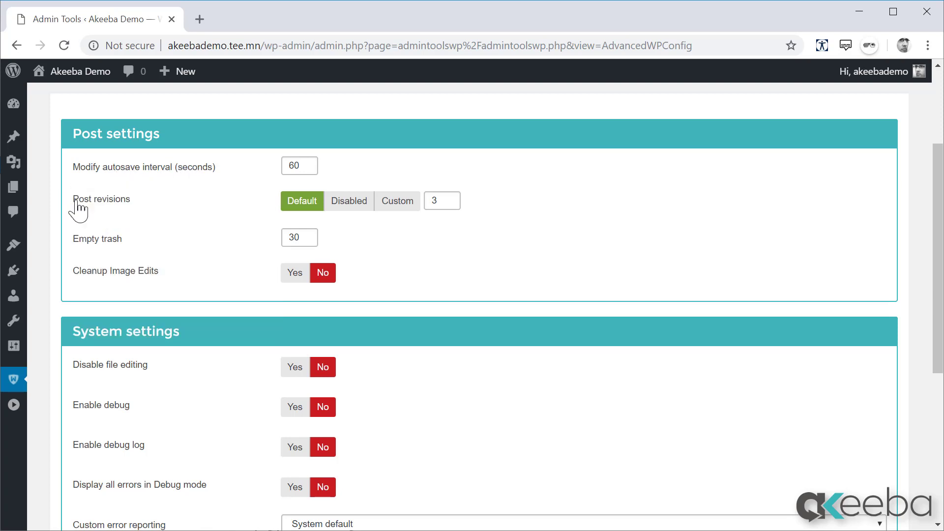
pyautogui.moveTo(79, 204)
pyautogui.moveTo(78, 243)
pyautogui.moveTo(936, 300); pyautogui.dragTo(921, 417)
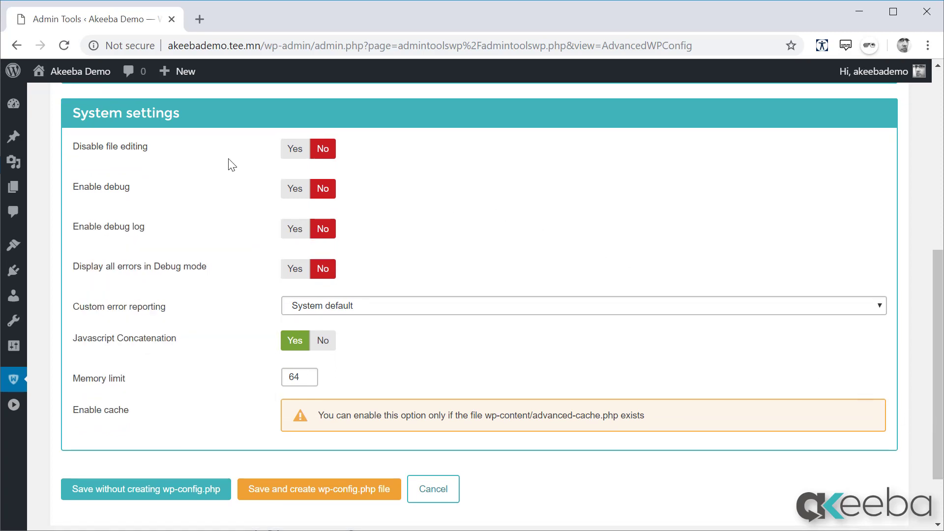
pyautogui.moveTo(225, 190)
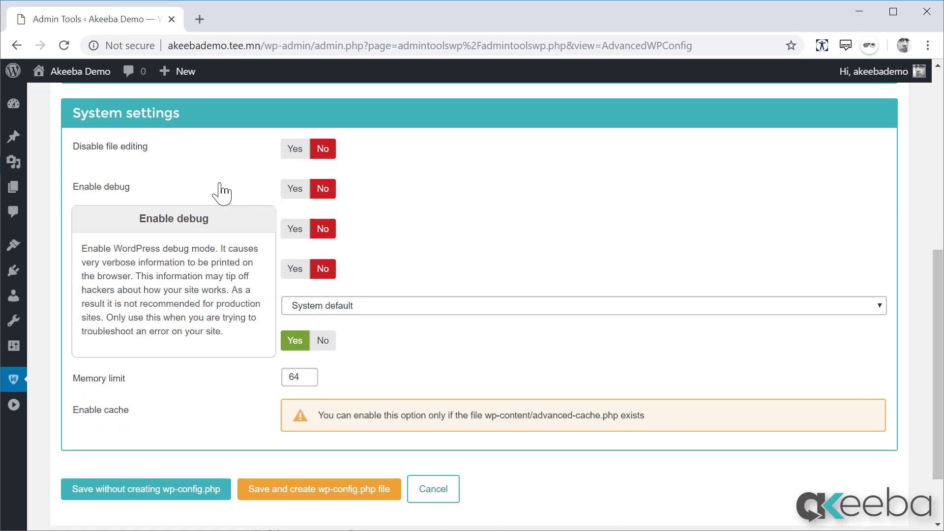
pyautogui.moveTo(232, 236)
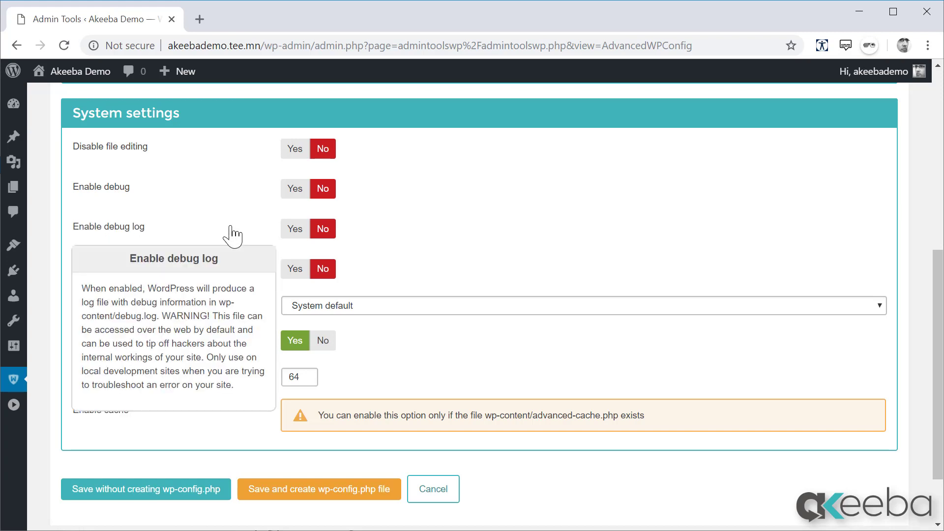
pyautogui.moveTo(230, 267)
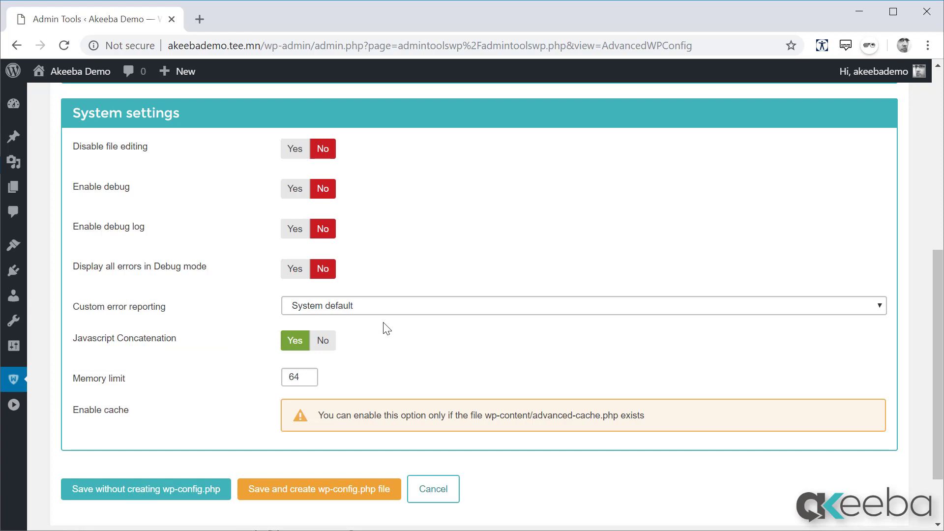
pyautogui.click(360, 502)
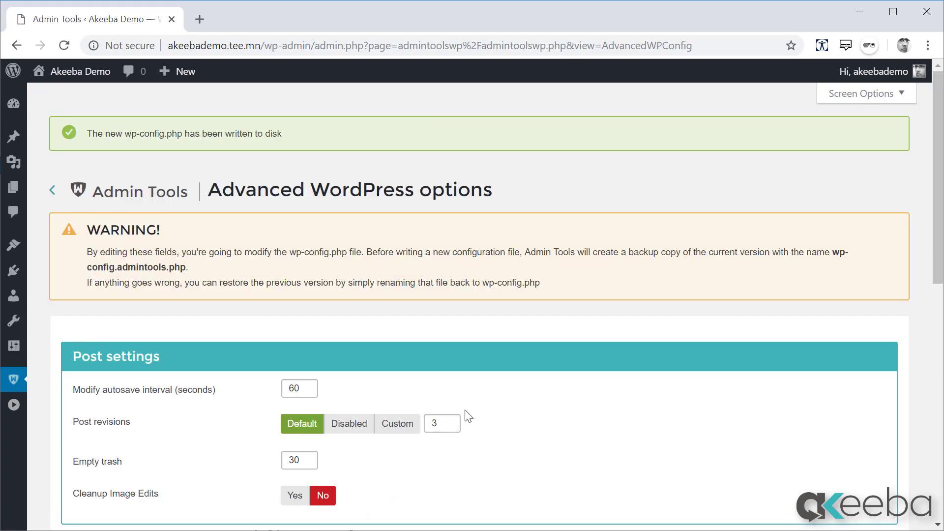
# Open HTTPS Tools from the Admin Tools control panel and examine the choices for updating the WordPress configuration.
pyautogui.click(121, 193)
pyautogui.click(108, 124)
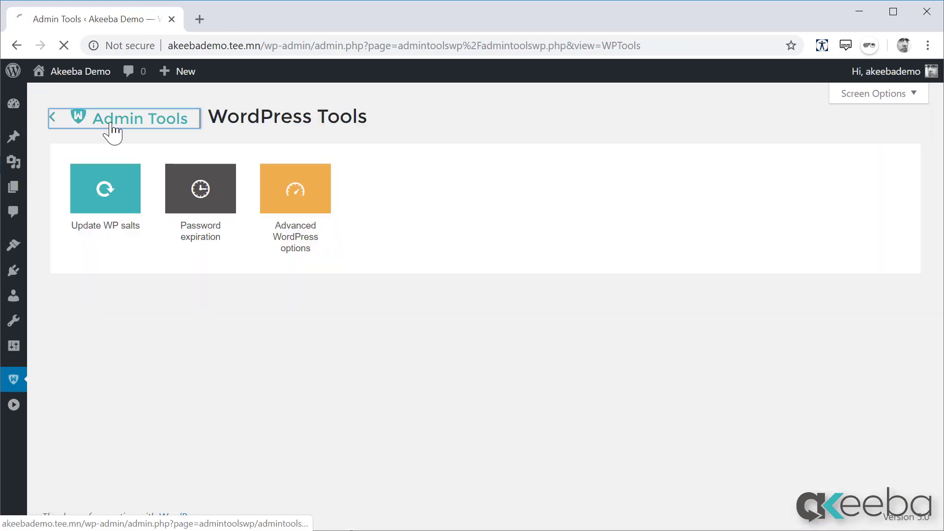
pyautogui.scroll(-5, 335, 282)
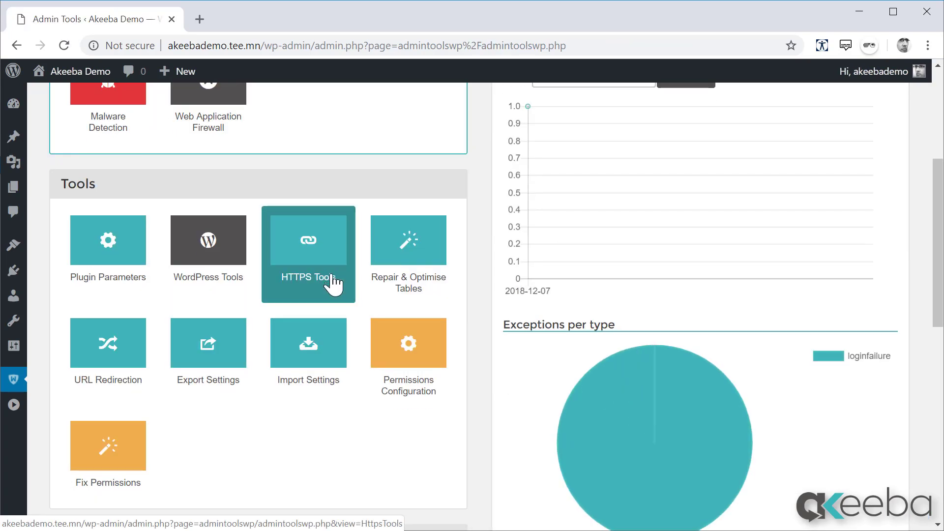
pyautogui.click(335, 284)
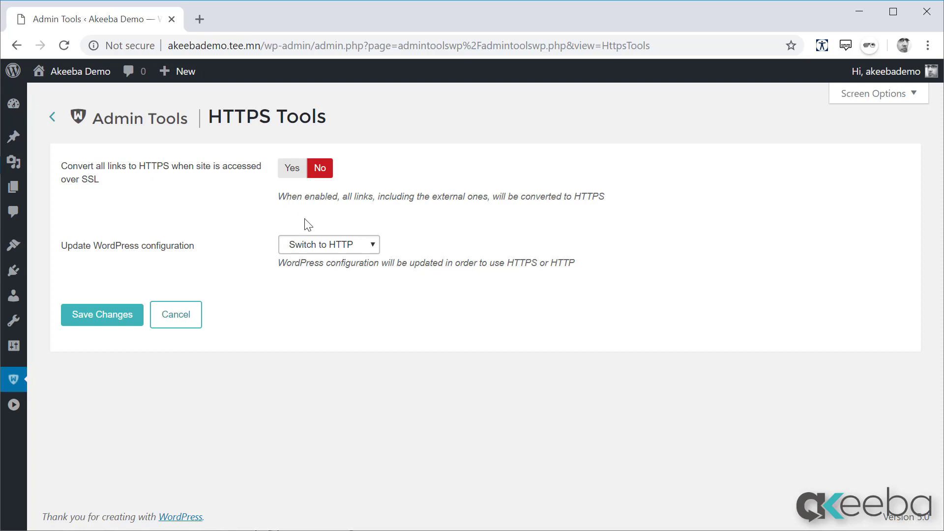
pyautogui.click(351, 250)
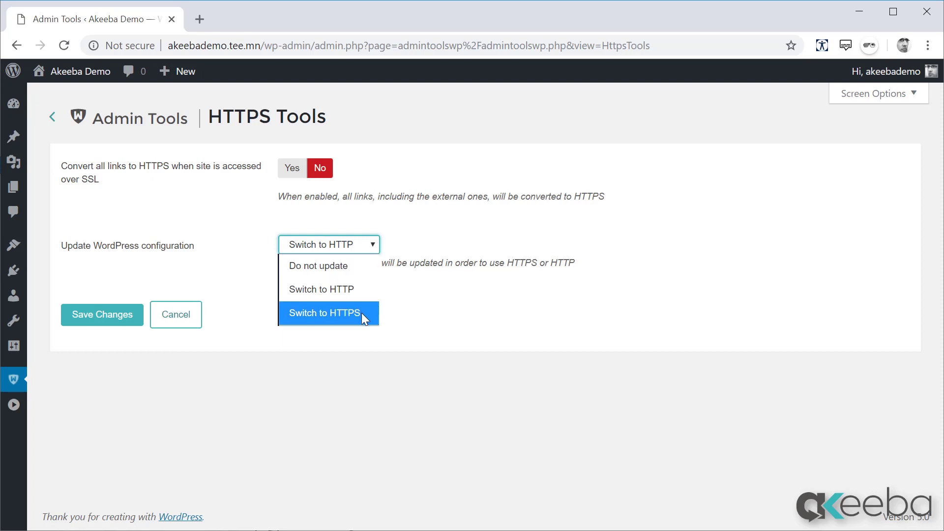
pyautogui.click(418, 319)
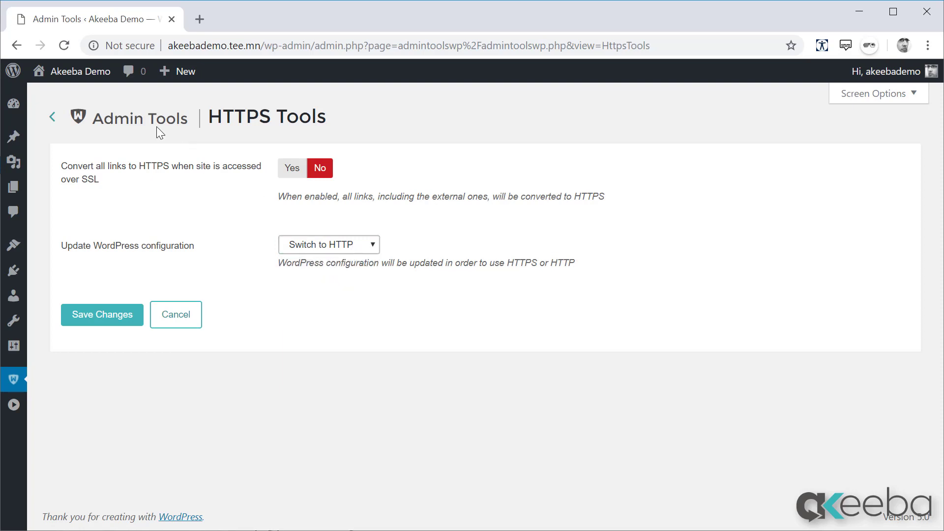
# Repair and optimise the database tables from the Admin Tools control panel, and return there when done.
pyautogui.click(140, 121)
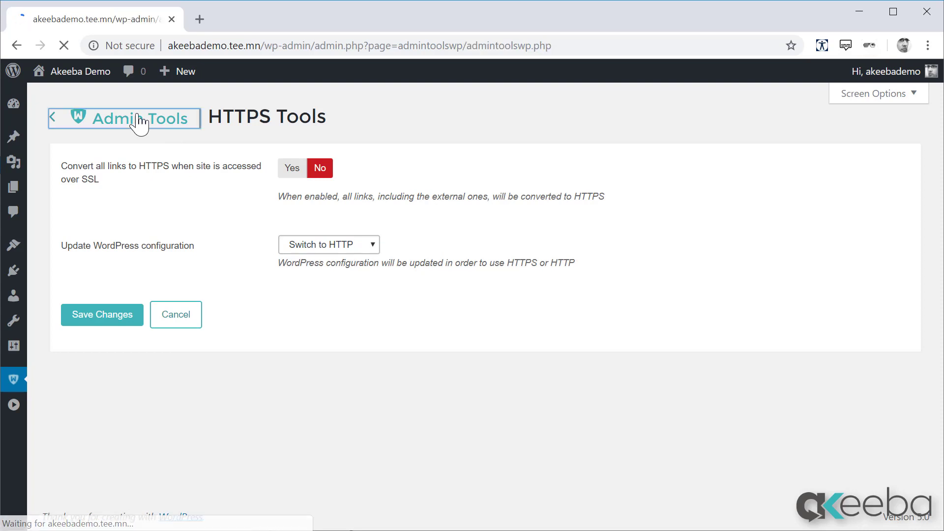
pyautogui.scroll(-5, 276, 221)
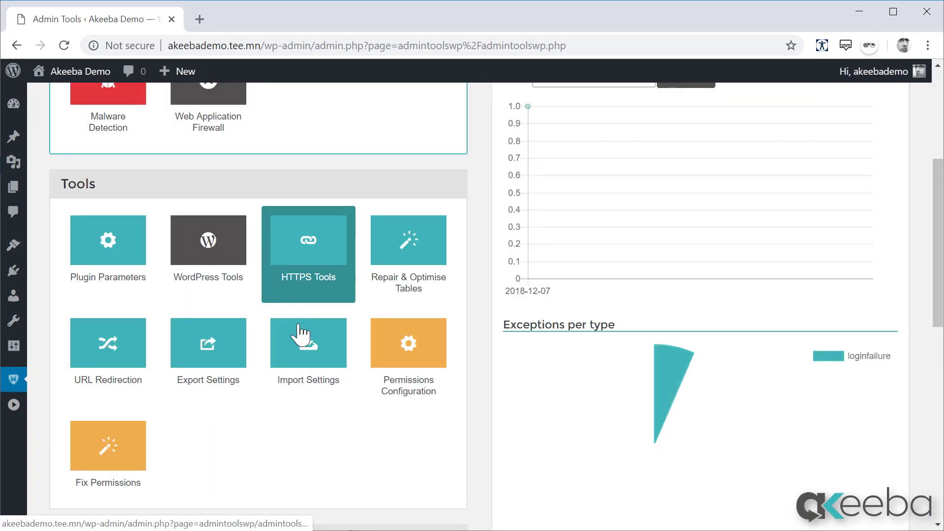
pyautogui.click(409, 279)
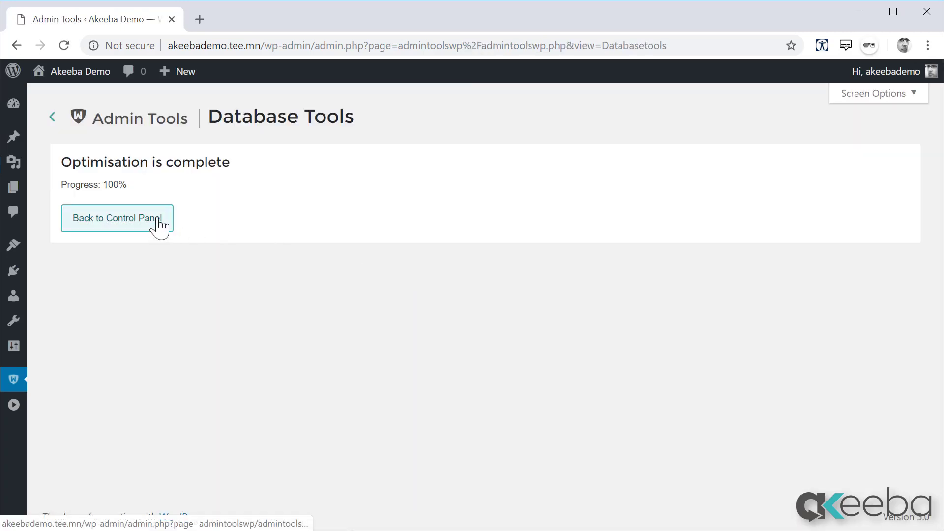
pyautogui.click(158, 221)
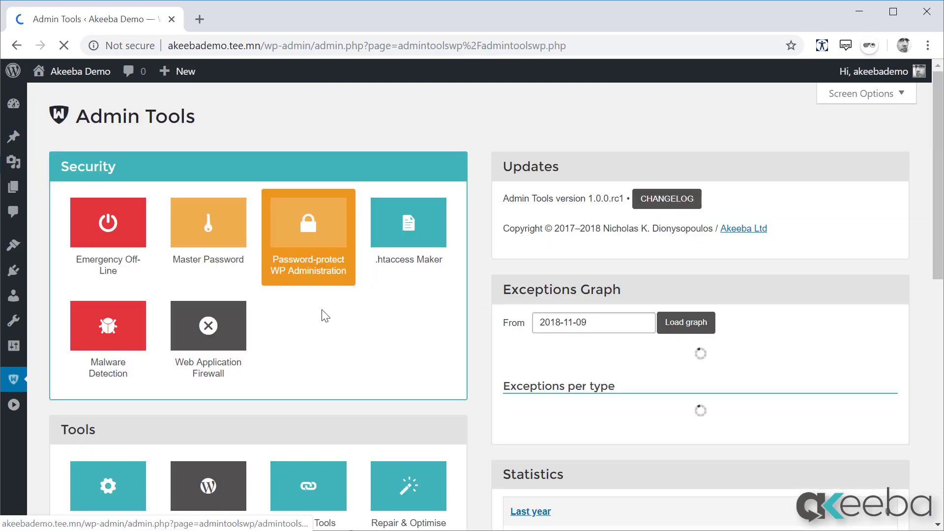
# Save and apply the custom permissions for the site root in Permissions Configuration.
pyautogui.scroll(-5, 325, 318)
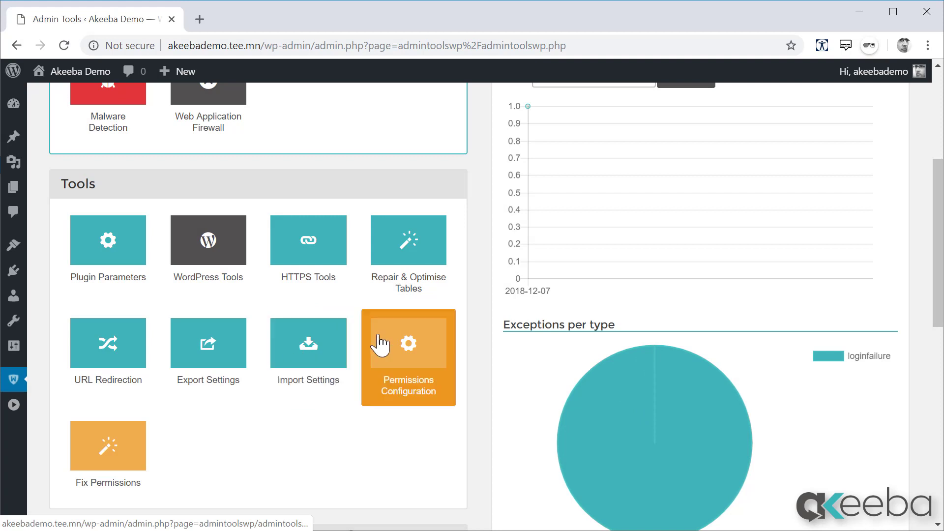
pyautogui.click(381, 364)
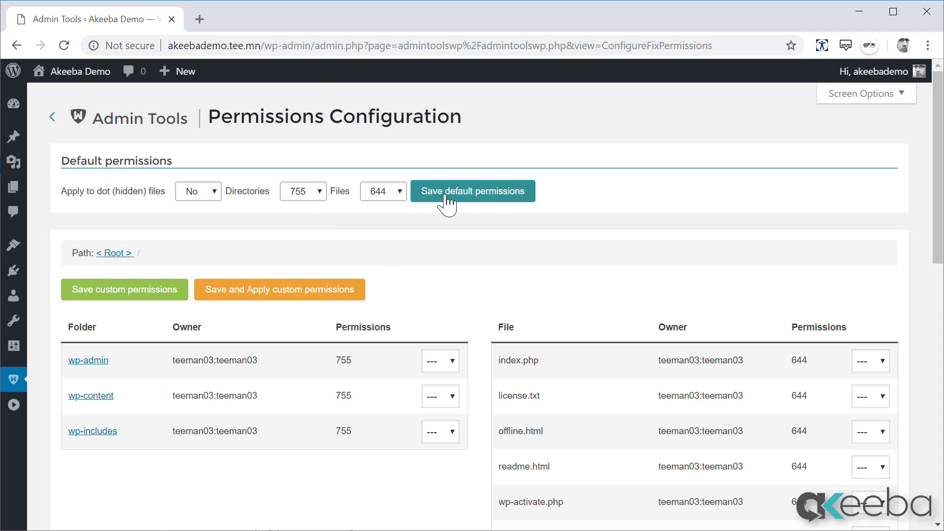
pyautogui.click(322, 295)
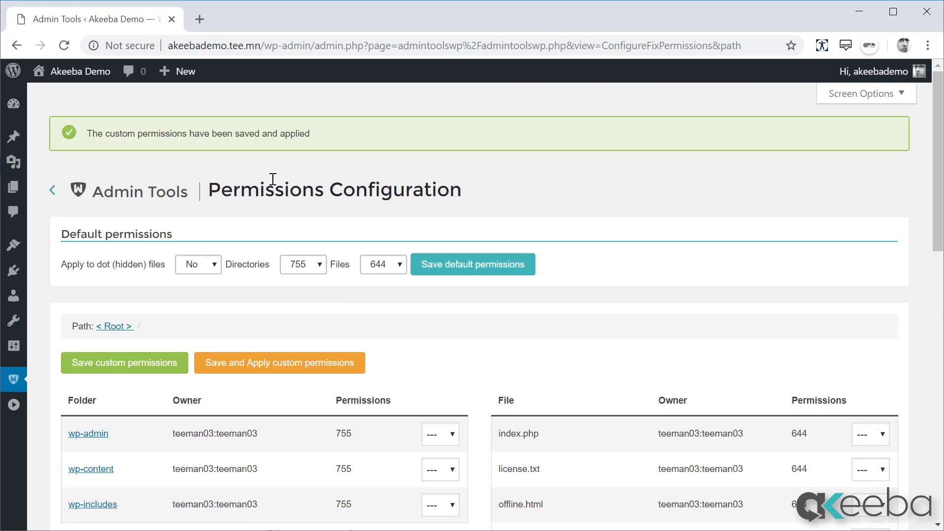
# Return to the Admin Tools control panel and run Fix Permissions.
pyautogui.click(112, 203)
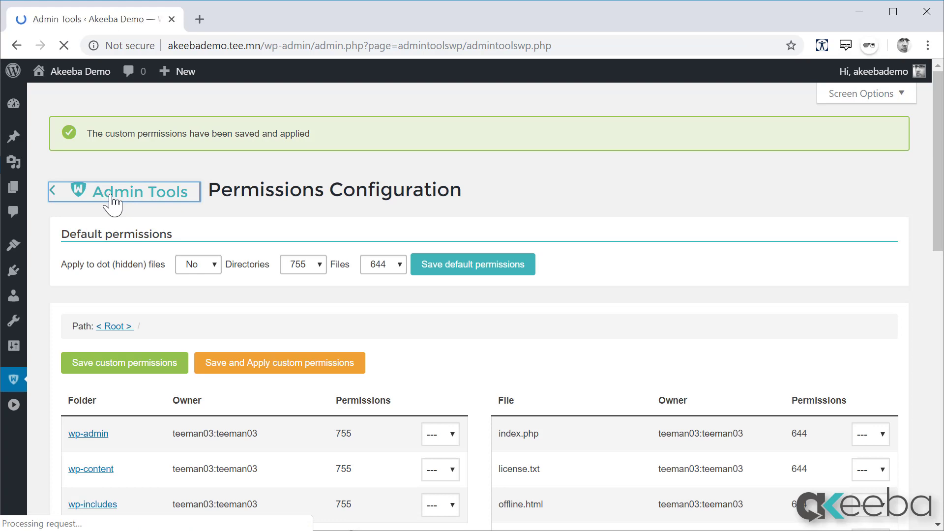
pyautogui.scroll(-5, 349, 359)
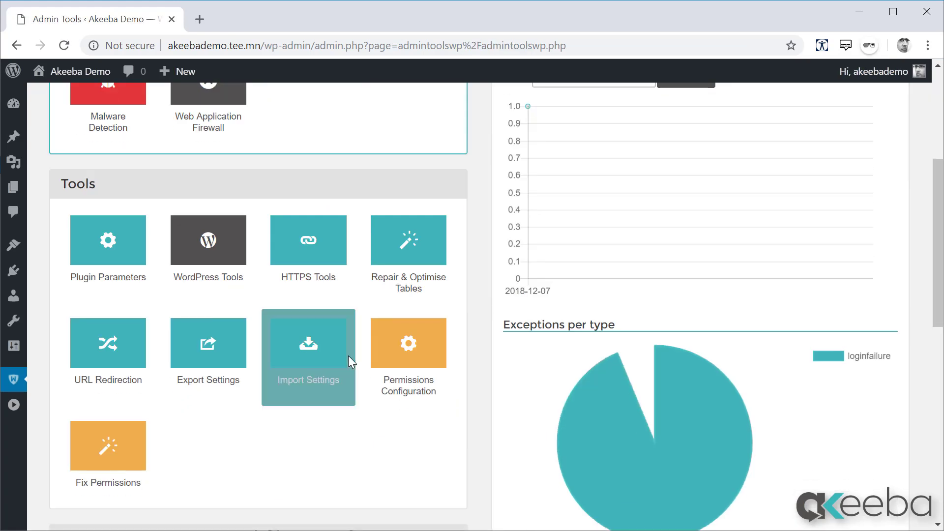
pyautogui.click(93, 457)
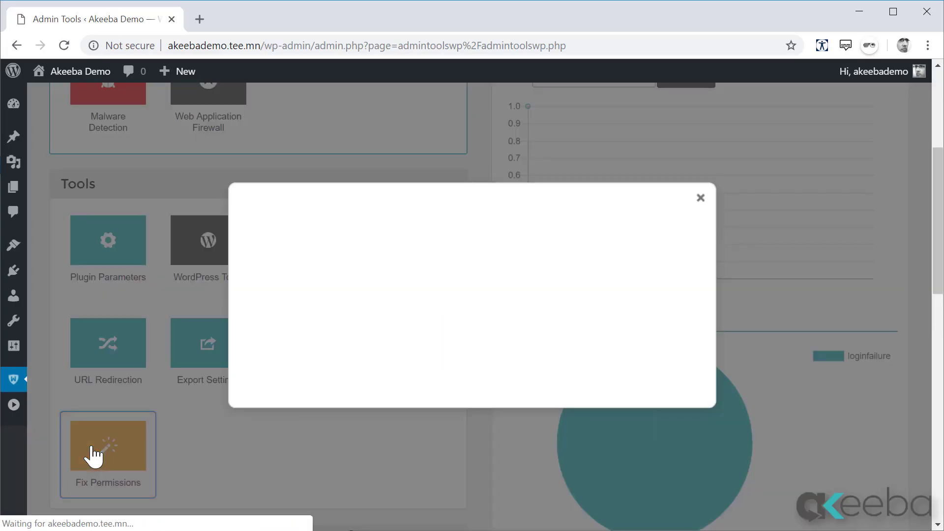